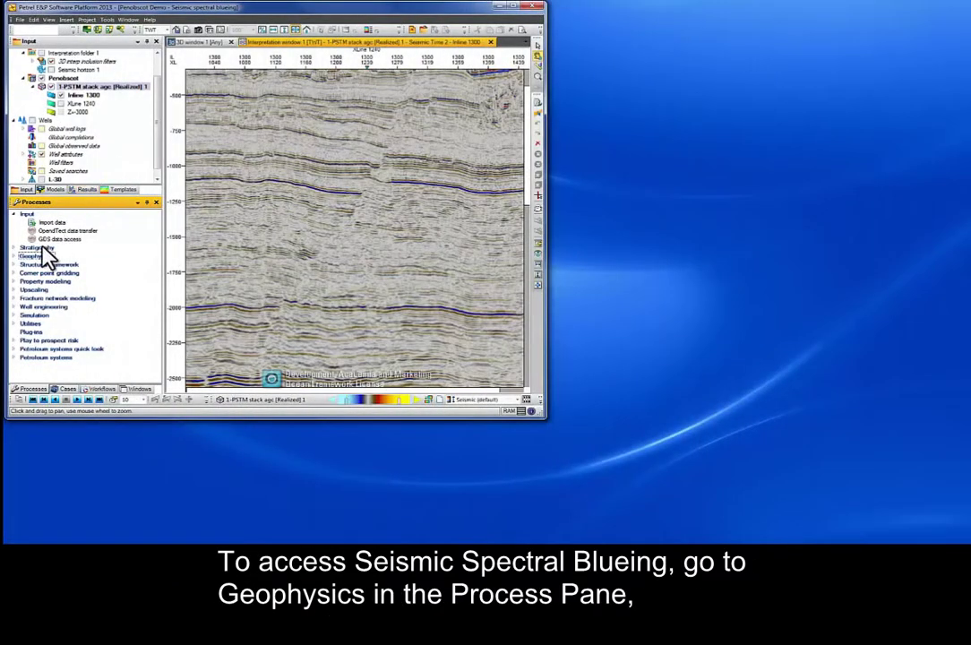
# Launch Seismic spectral blueing from Geophysics, create a new operator, and close the seismic viewer.
pyautogui.click(14, 255)
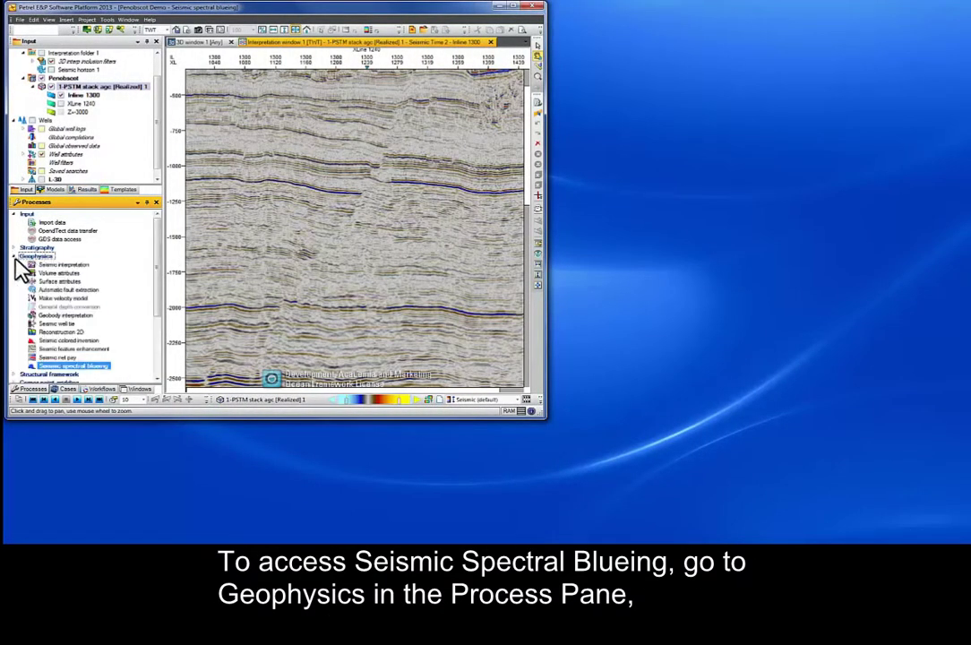
pyautogui.doubleClick(54, 366)
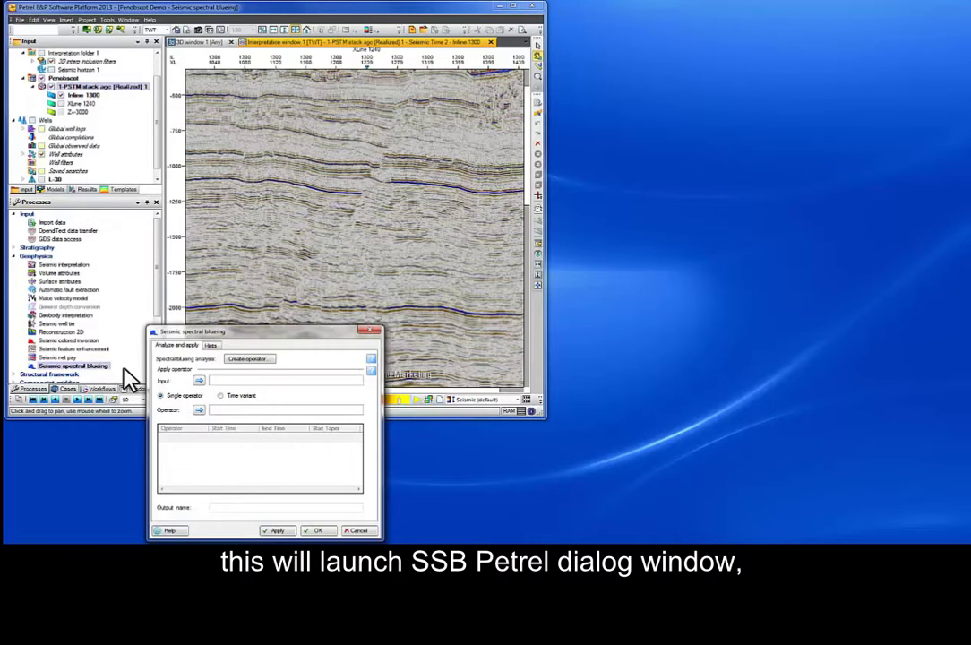
pyautogui.click(235, 359)
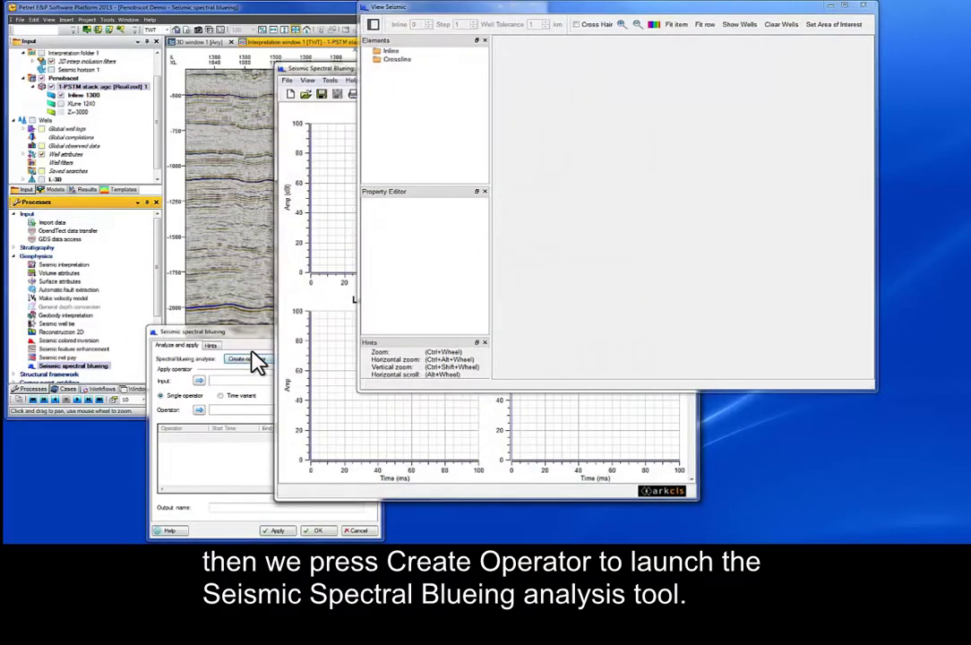
pyautogui.click(860, 6)
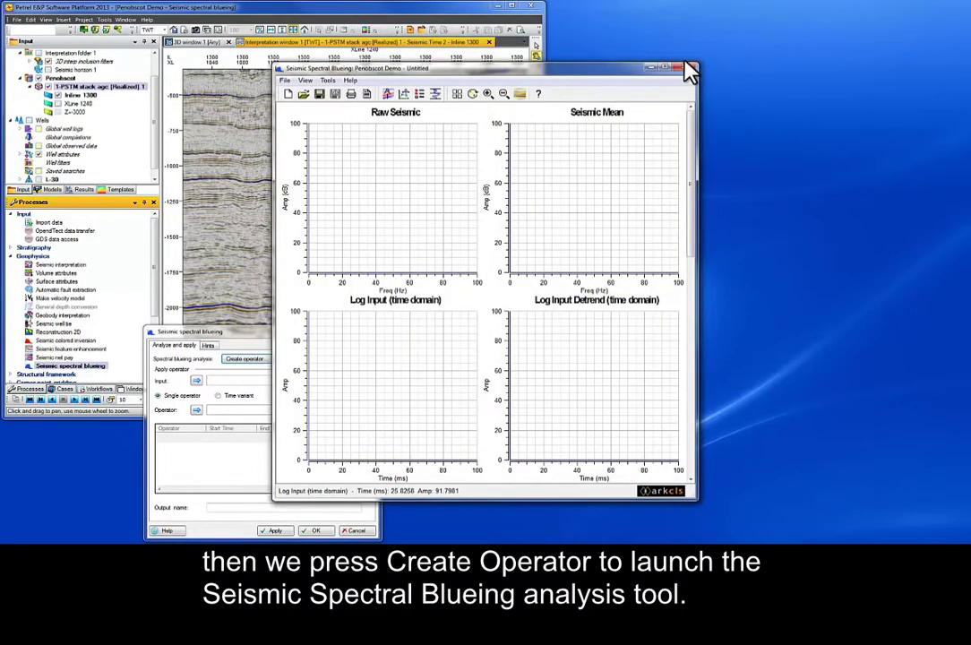
pyautogui.moveTo(635, 69); pyautogui.dragTo(912, 25)
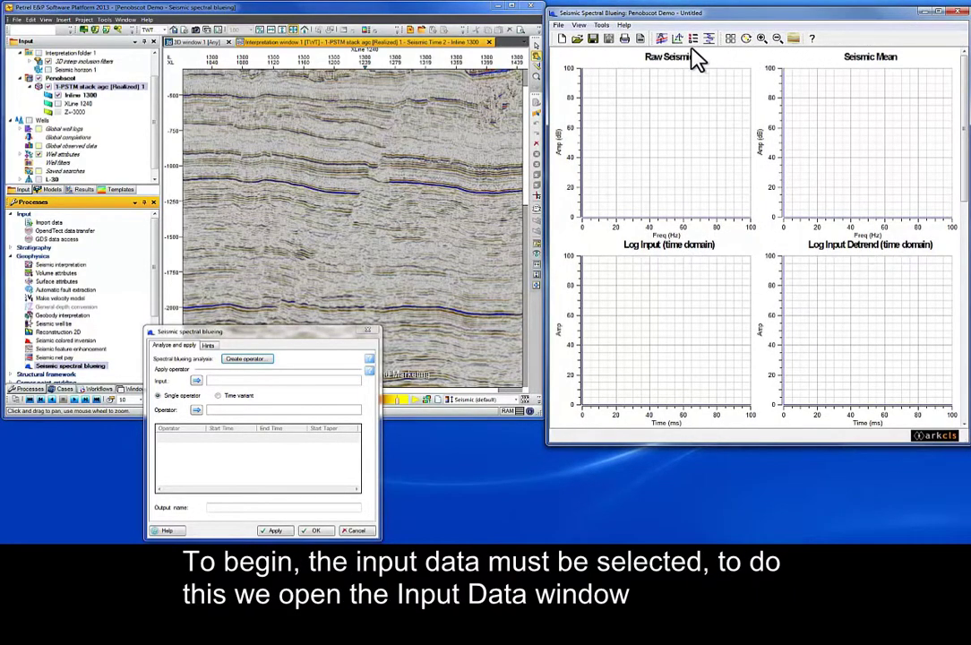
# Select 1-PSTM stack agc as the input seismic cube.
pyautogui.click(663, 39)
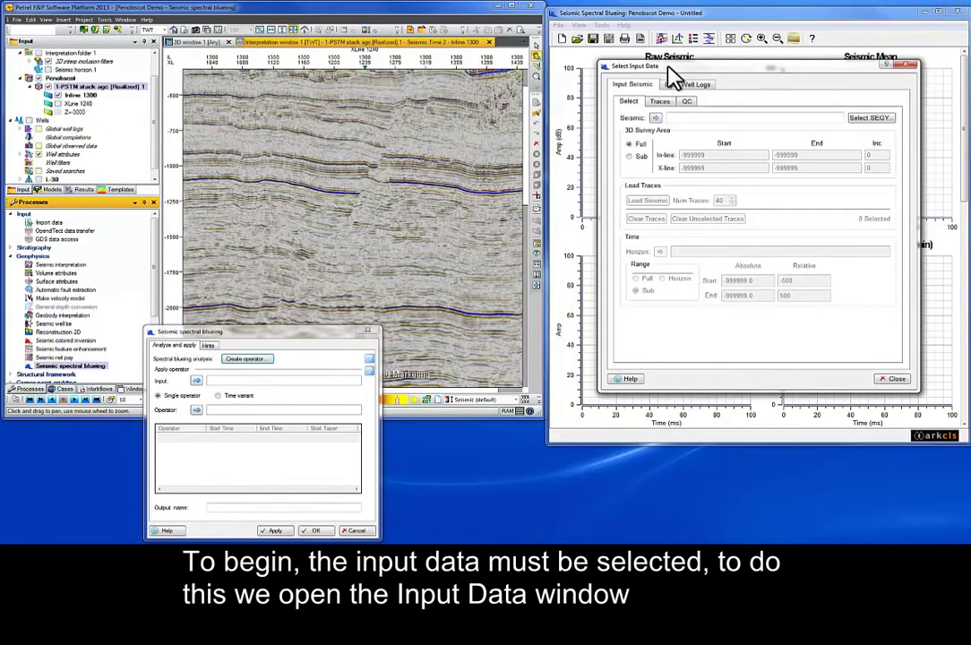
pyautogui.moveTo(668, 70); pyautogui.dragTo(618, 245)
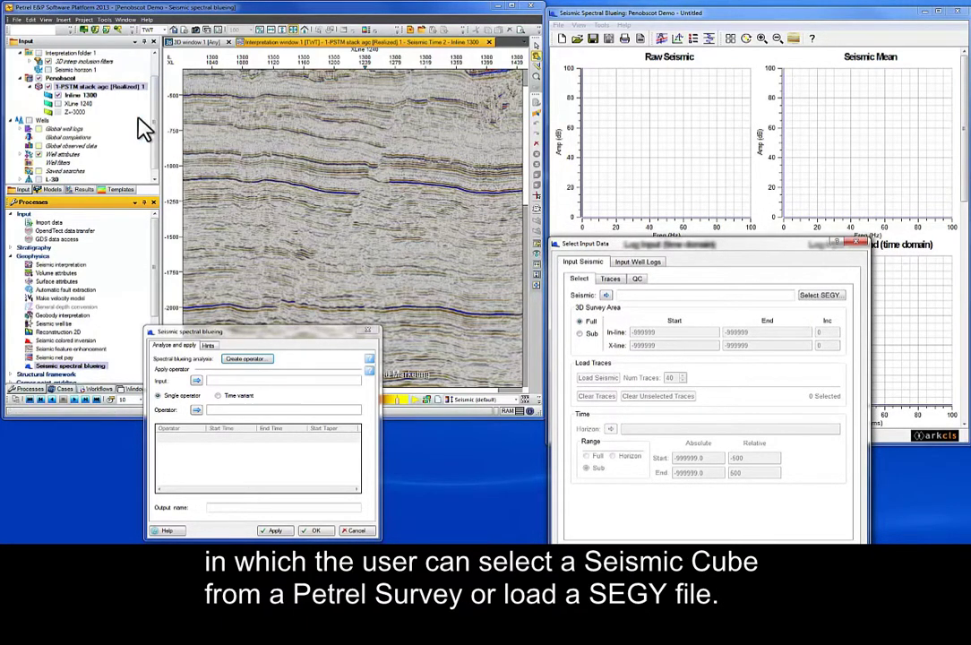
pyautogui.click(126, 88)
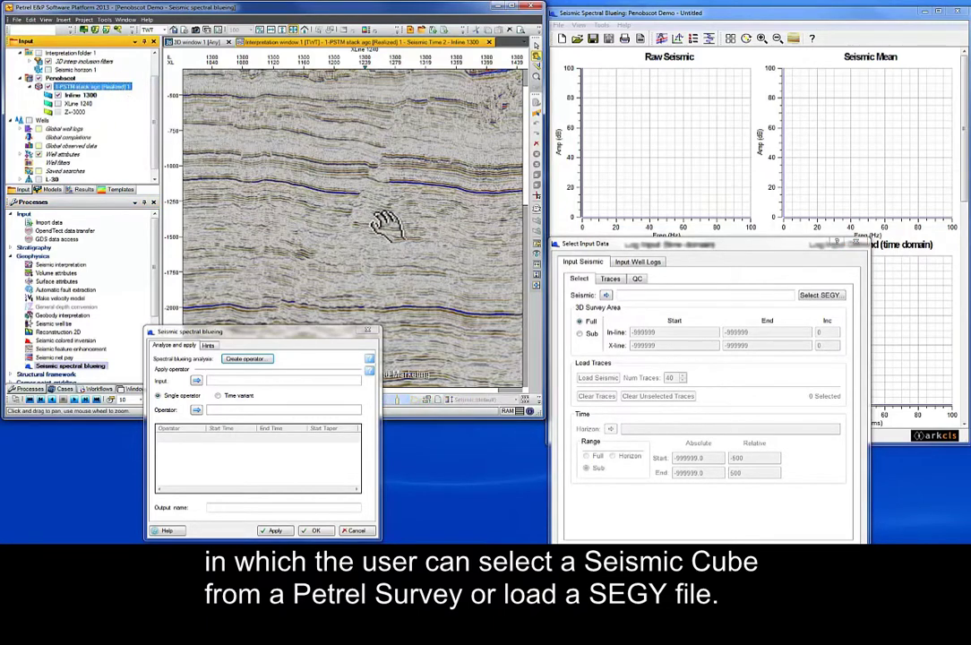
pyautogui.click(606, 295)
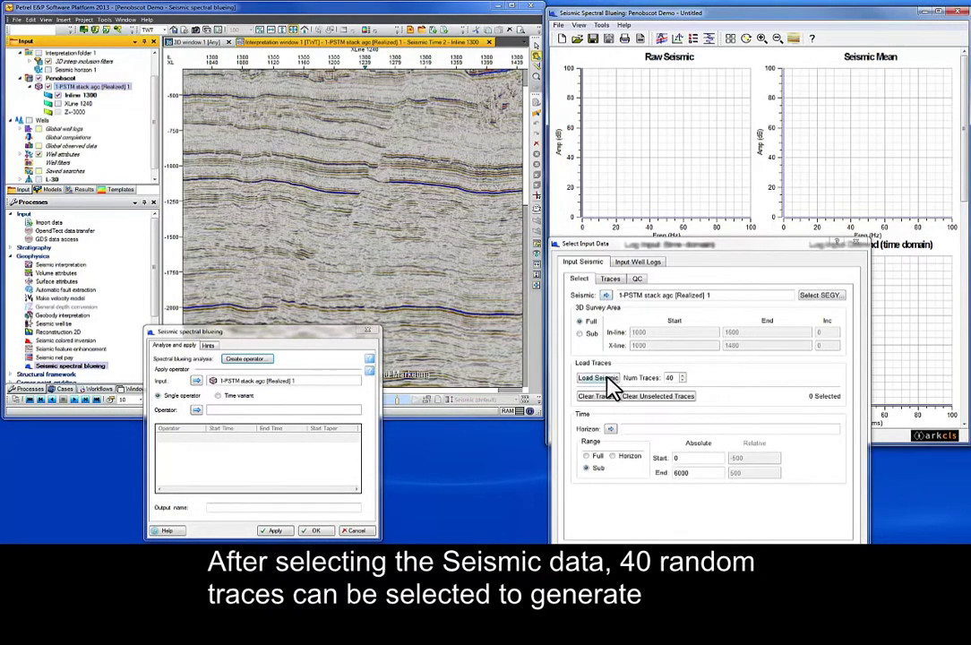
# Load 40 seismic traces and set the time gate to 1000–1500 ms.
pyautogui.click(598, 378)
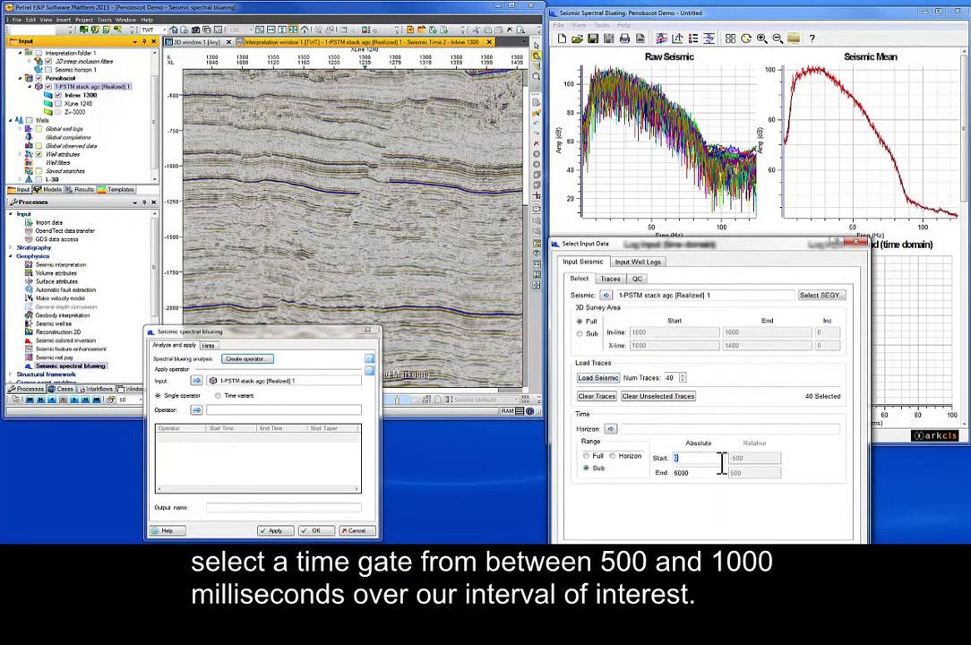
pyautogui.press('Tab')
pyautogui.write('1500')
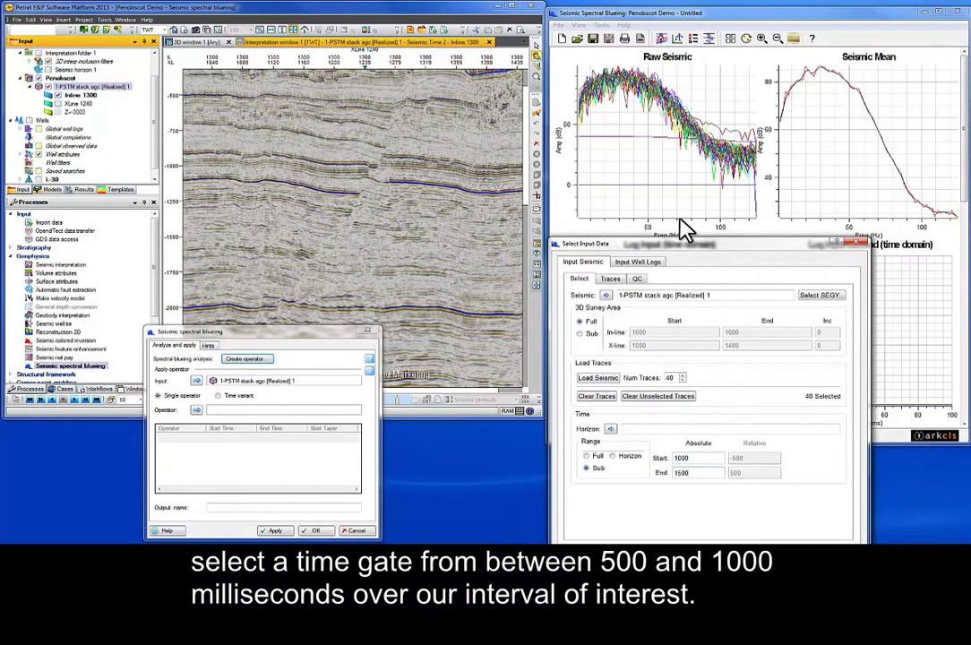
pyautogui.scroll(-5, 683, 227)
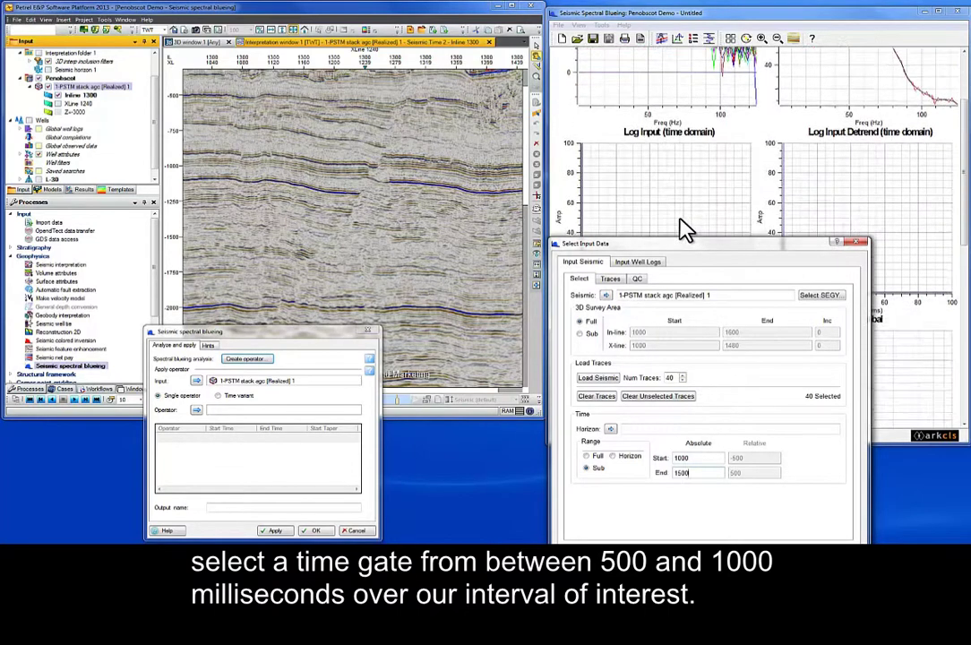
# Load the L-30 AI log from the Wells folder with a 1000–1500 ms gate, then close the dialog.
pyautogui.click(642, 263)
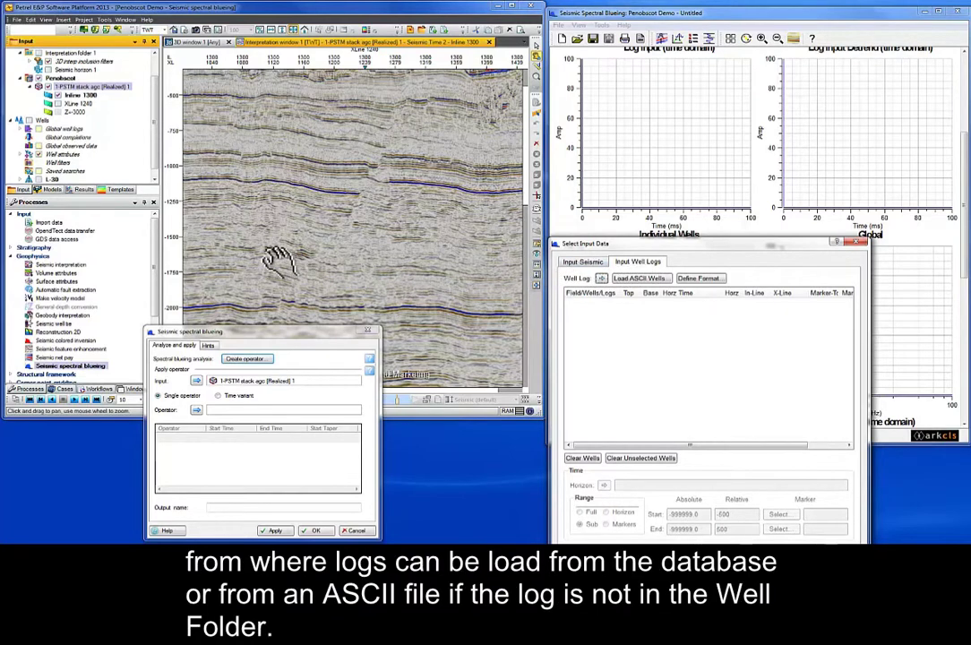
pyautogui.click(43, 121)
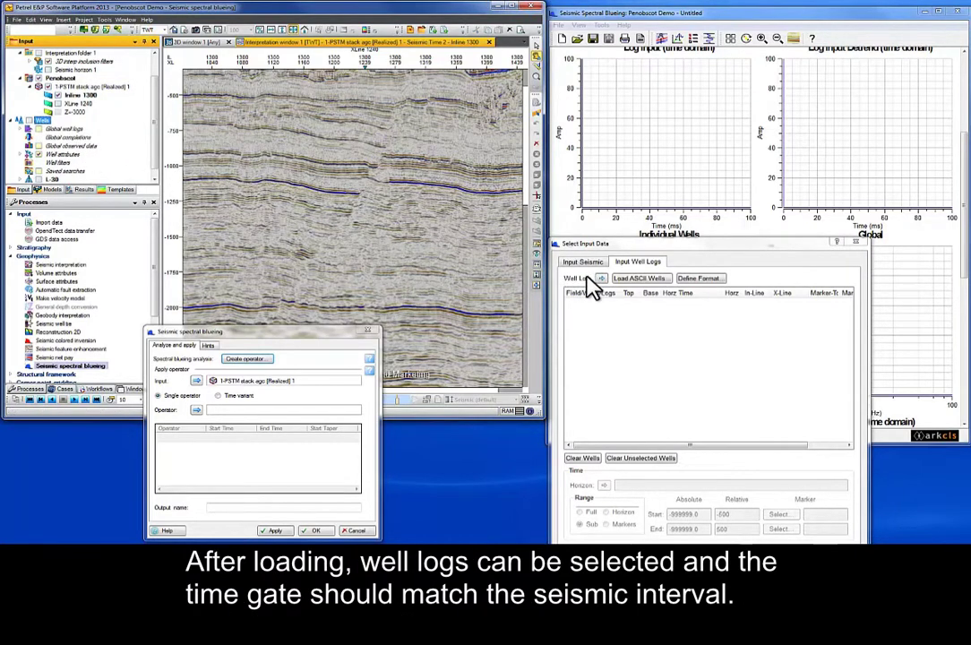
pyautogui.click(601, 279)
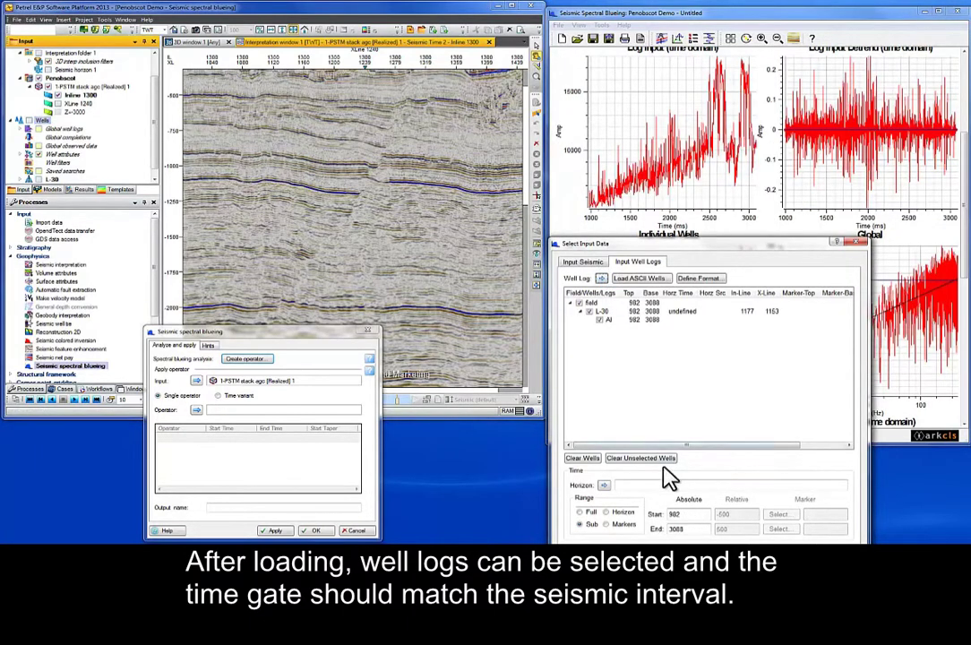
pyautogui.click(661, 518)
pyautogui.write('1000')
pyautogui.press('Tab')
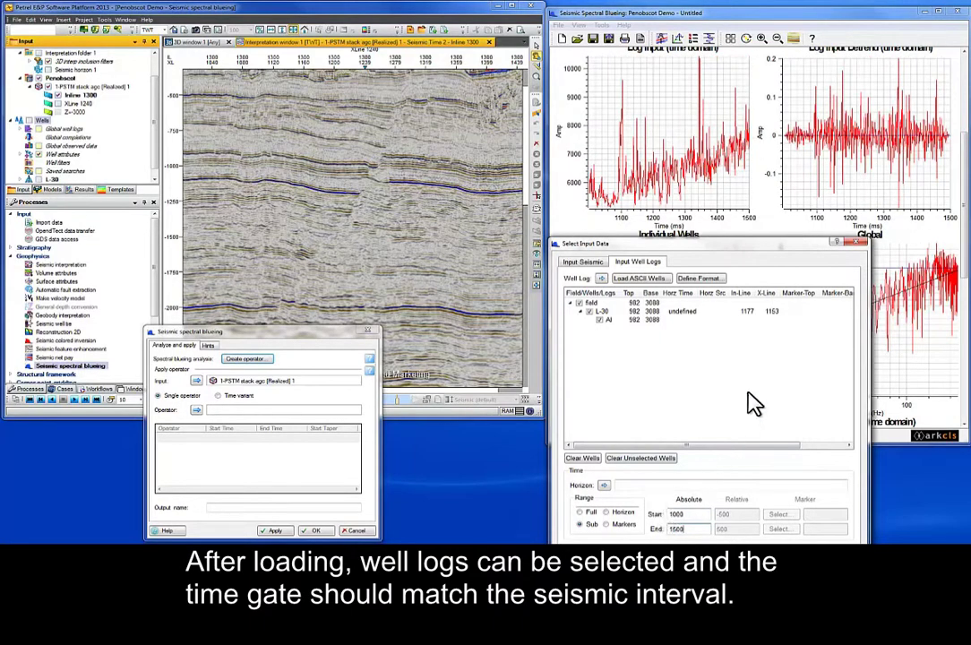
pyautogui.click(856, 242)
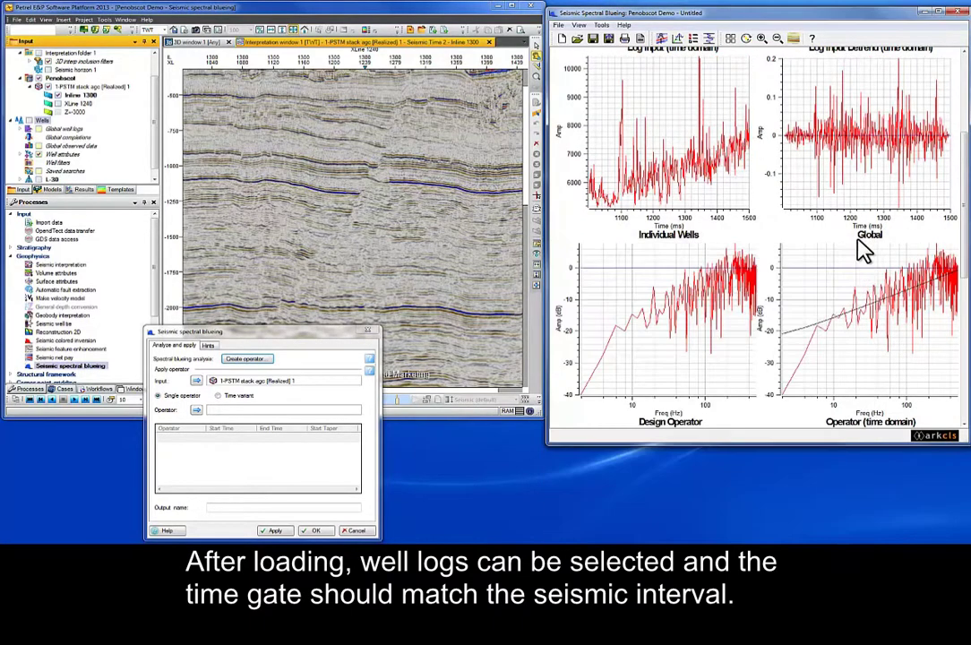
# In Design Controls, adjust the seismic mean smoothing length and turn off full range for the log fit.
pyautogui.click(678, 41)
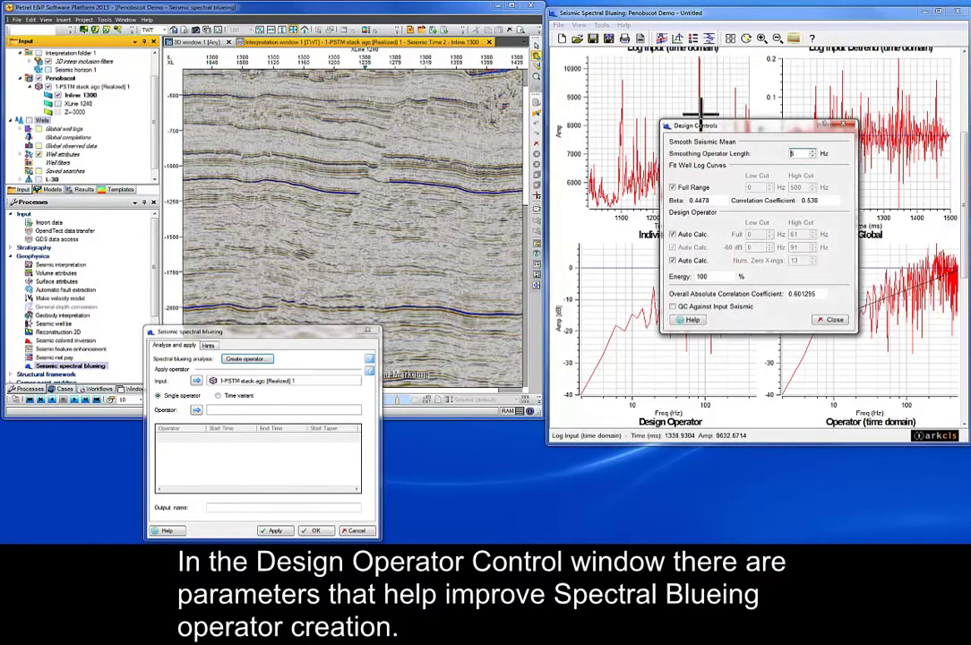
pyautogui.moveTo(707, 135); pyautogui.dragTo(393, 129)
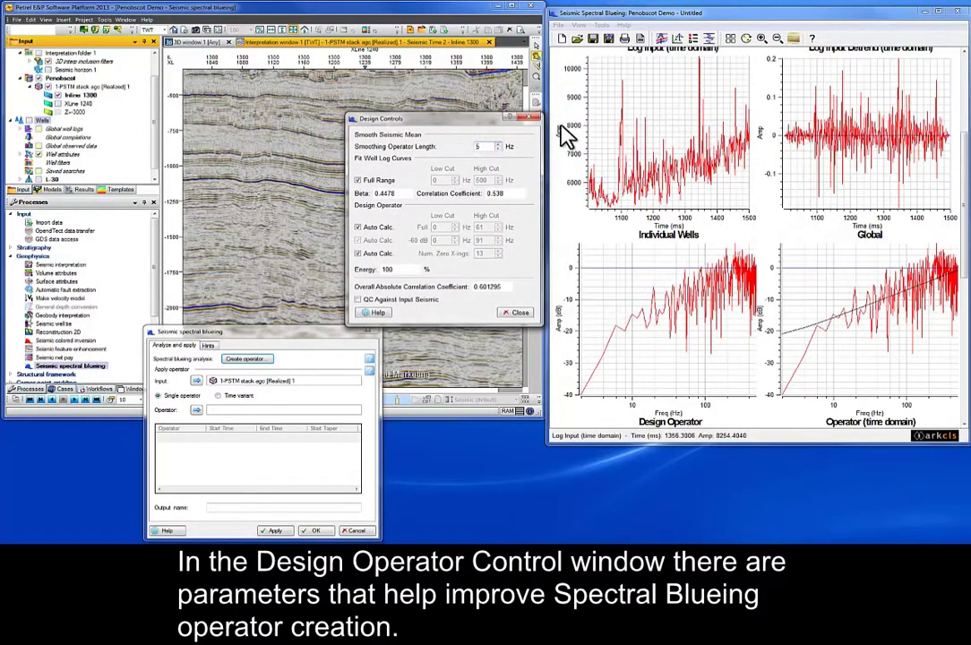
pyautogui.scroll(3, 568, 121)
pyautogui.scroll(2, 569, 121)
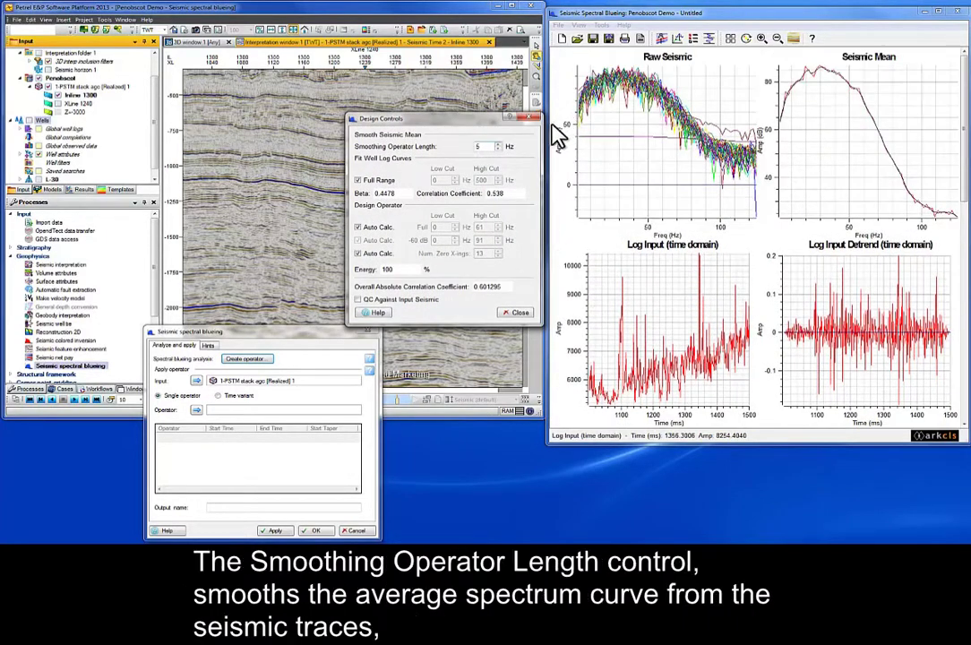
pyautogui.click(495, 151)
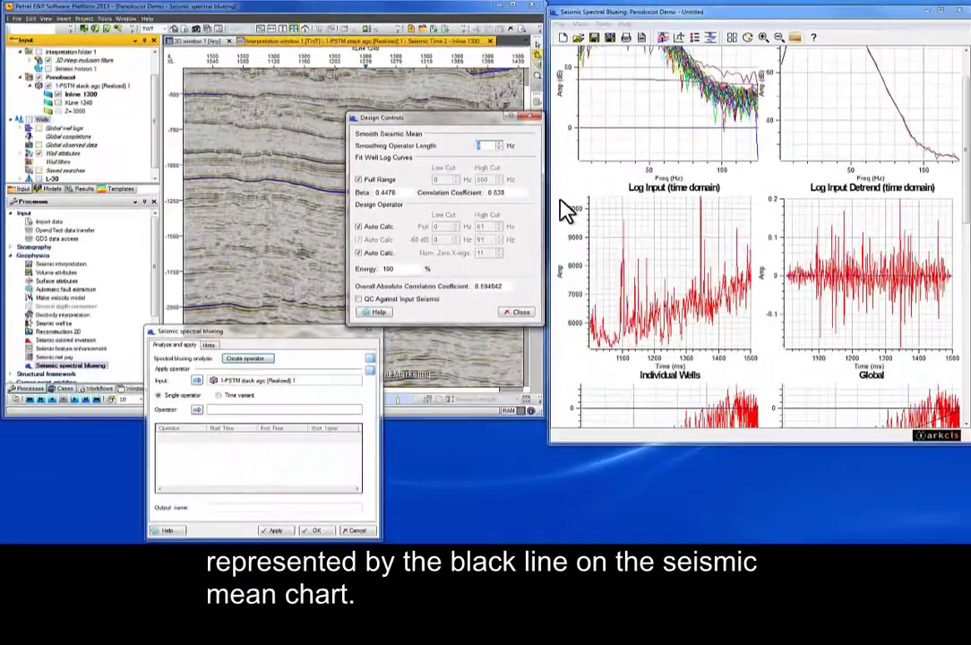
pyautogui.scroll(-3, 560, 233)
pyautogui.scroll(-2, 559, 234)
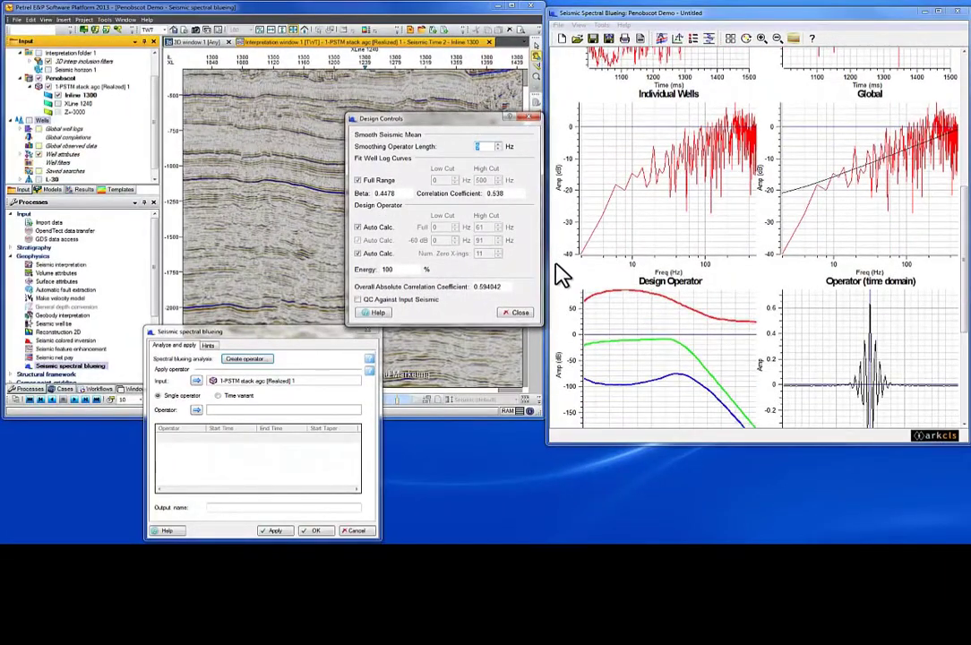
pyautogui.scroll(-1, 560, 242)
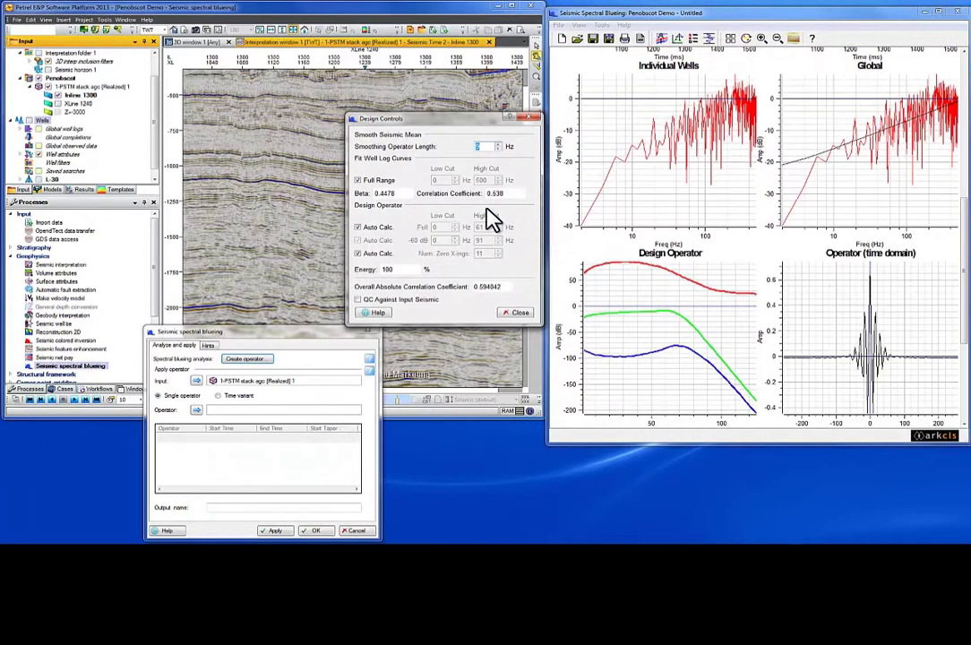
pyautogui.click(387, 181)
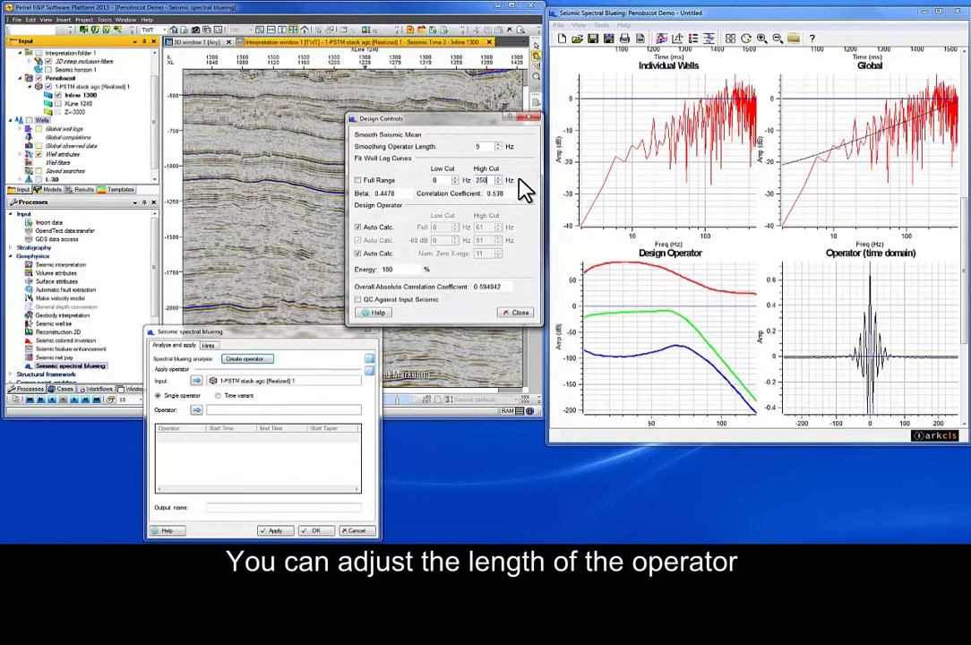
# Disable design operator Auto Calc and set the high cut manually, reaching 0.618146 overall correlation.
pyautogui.click(385, 229)
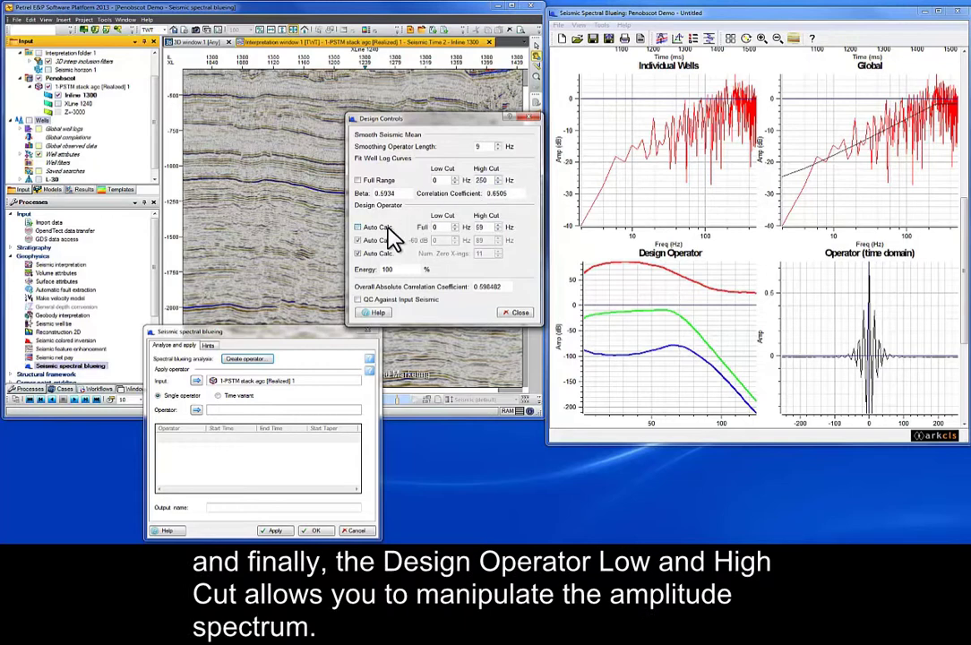
pyautogui.doubleClick(481, 227)
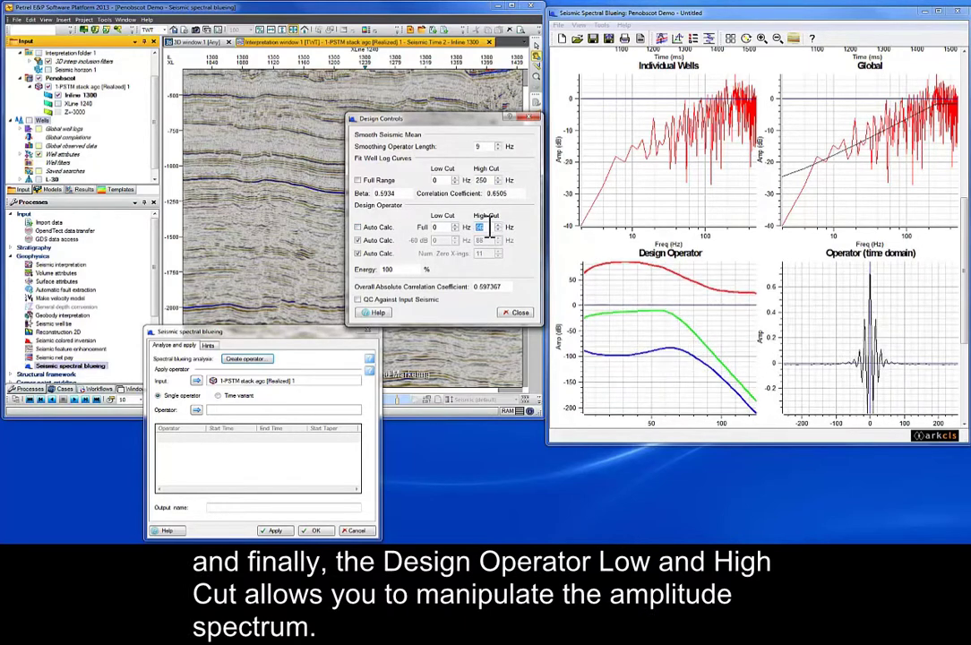
pyautogui.scroll(-2, 488, 228)
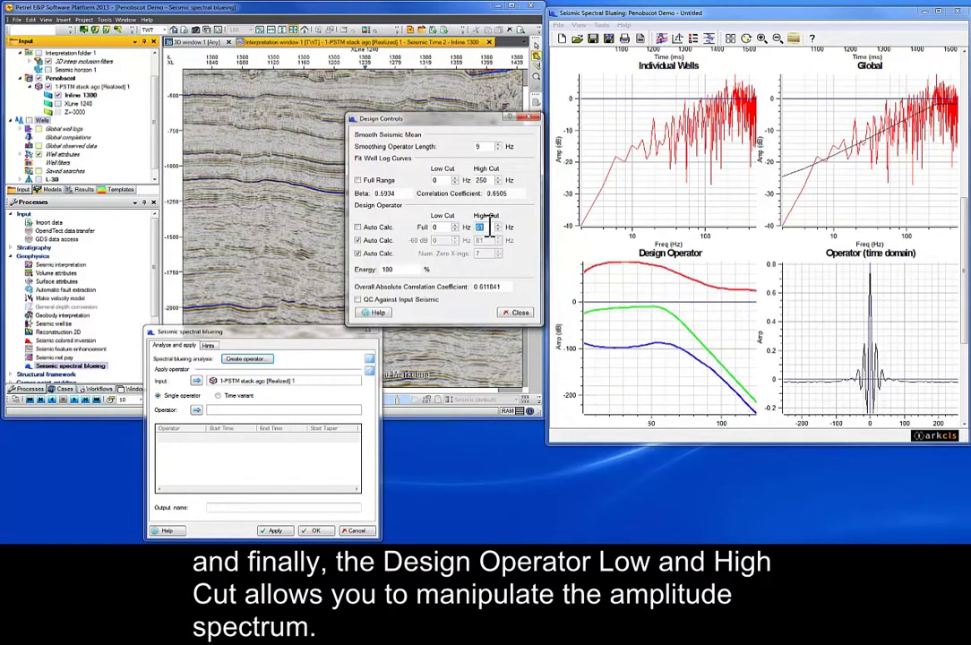
pyautogui.scroll(-2, 488, 227)
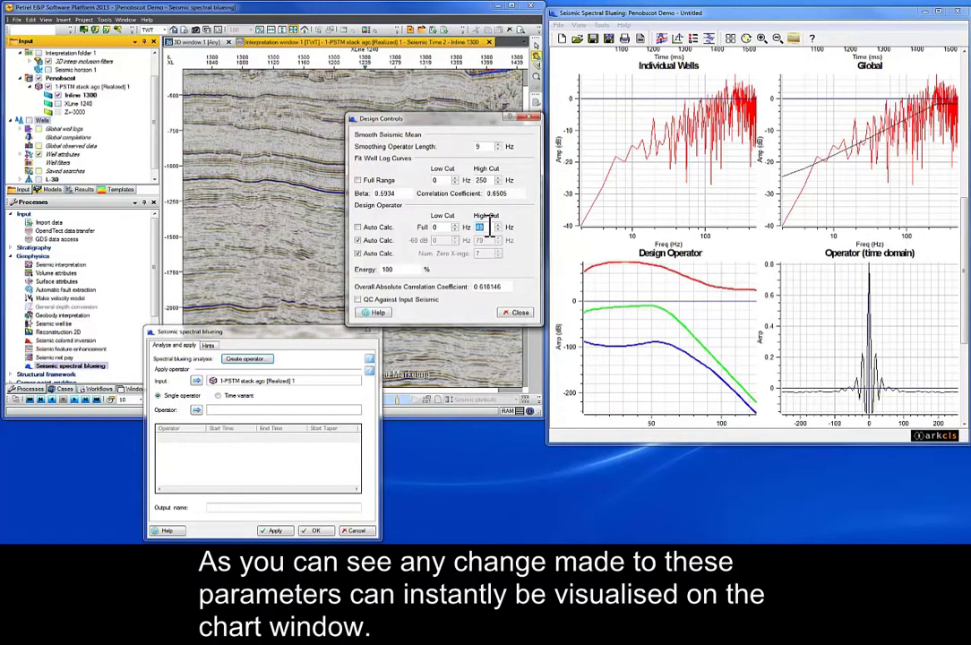
pyautogui.click(517, 313)
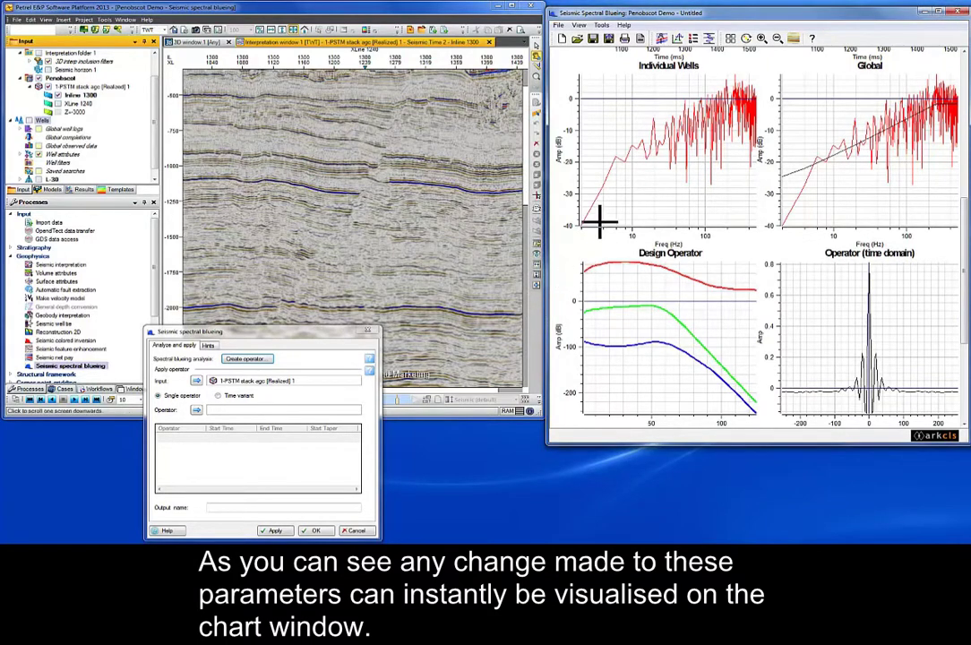
# Preview inline 1177 fitted to the plot with the L-30 AI log, toggling the original stack overlay.
pyautogui.click(795, 41)
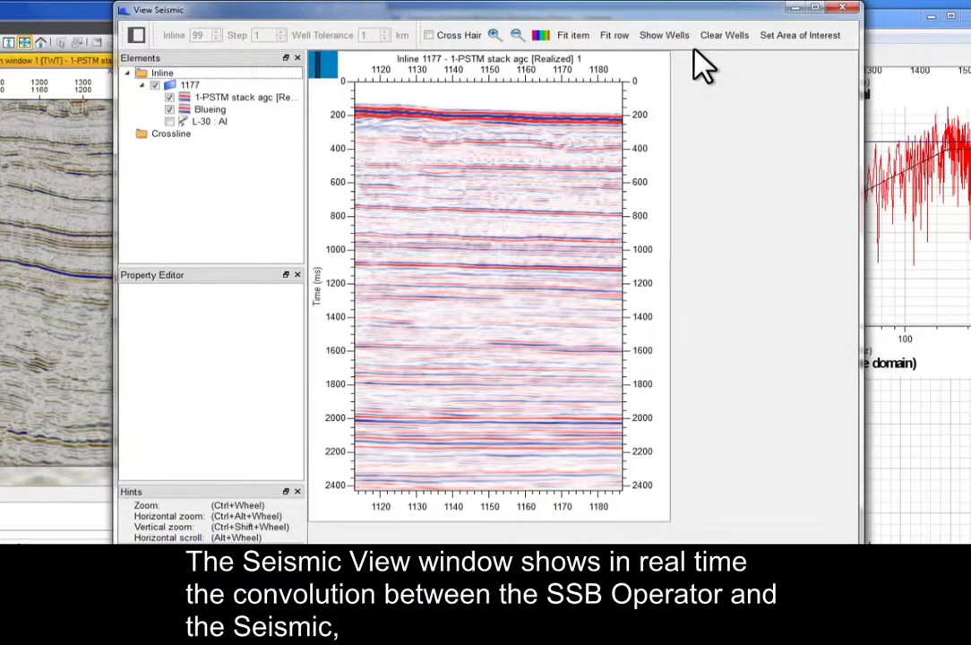
pyautogui.click(577, 38)
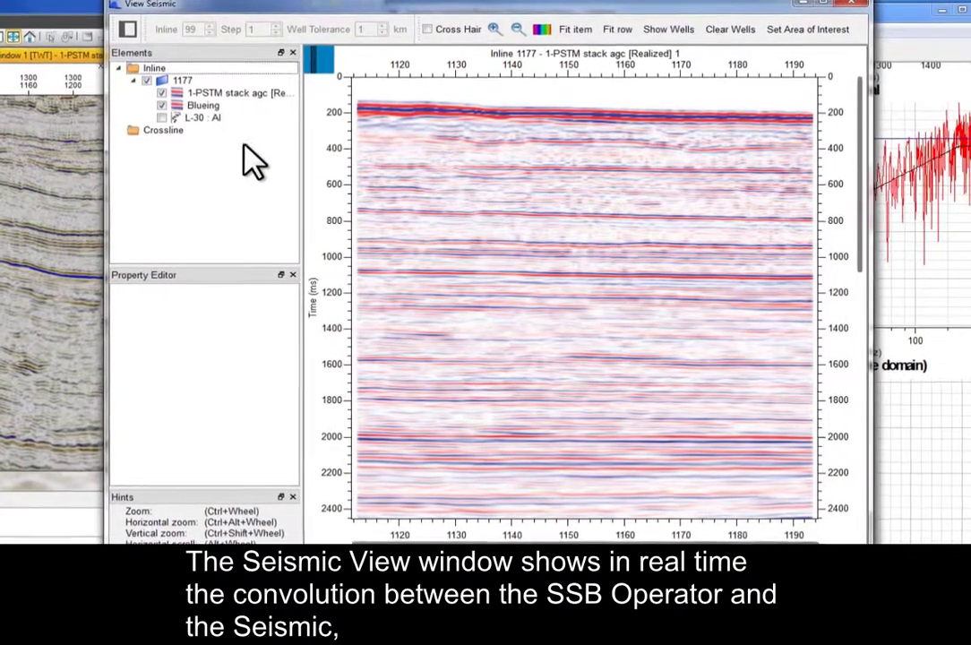
pyautogui.click(167, 120)
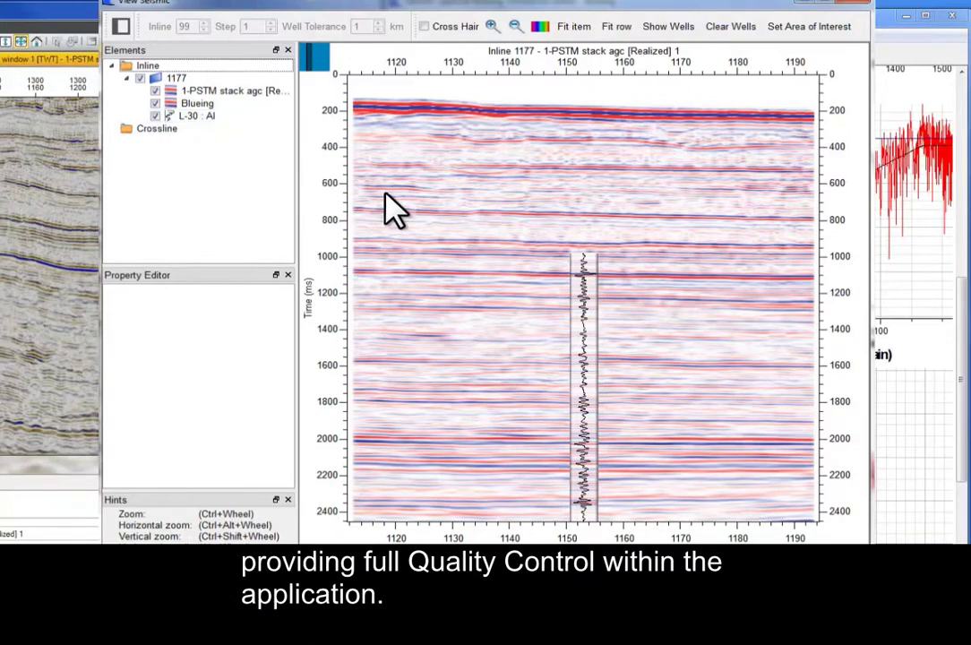
pyautogui.scroll(-5, 399, 210)
pyautogui.scroll(2, 403, 211)
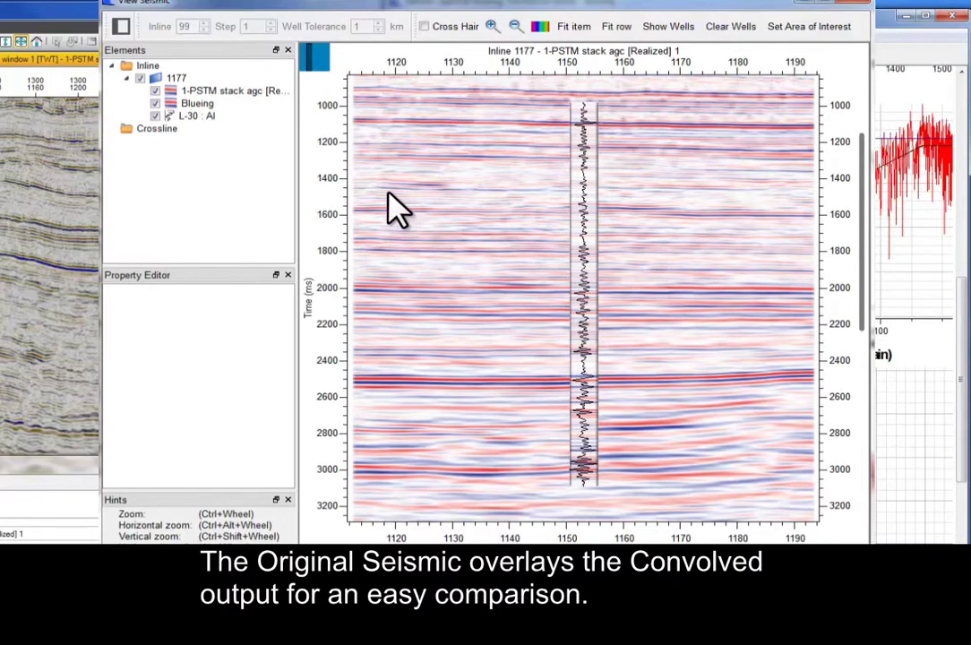
pyautogui.click(156, 97)
pyautogui.click(155, 94)
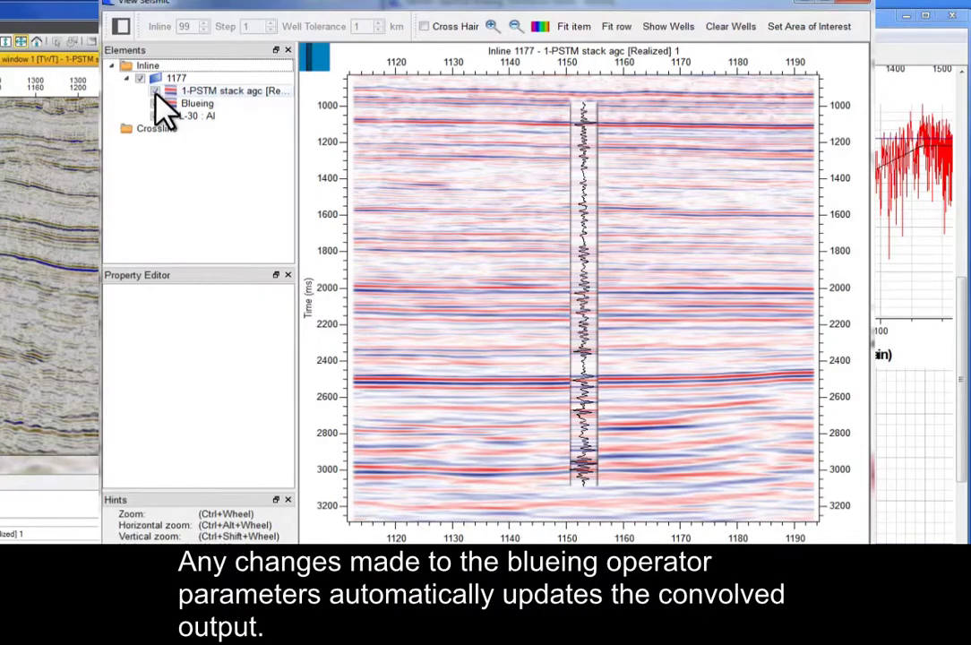
pyautogui.click(155, 93)
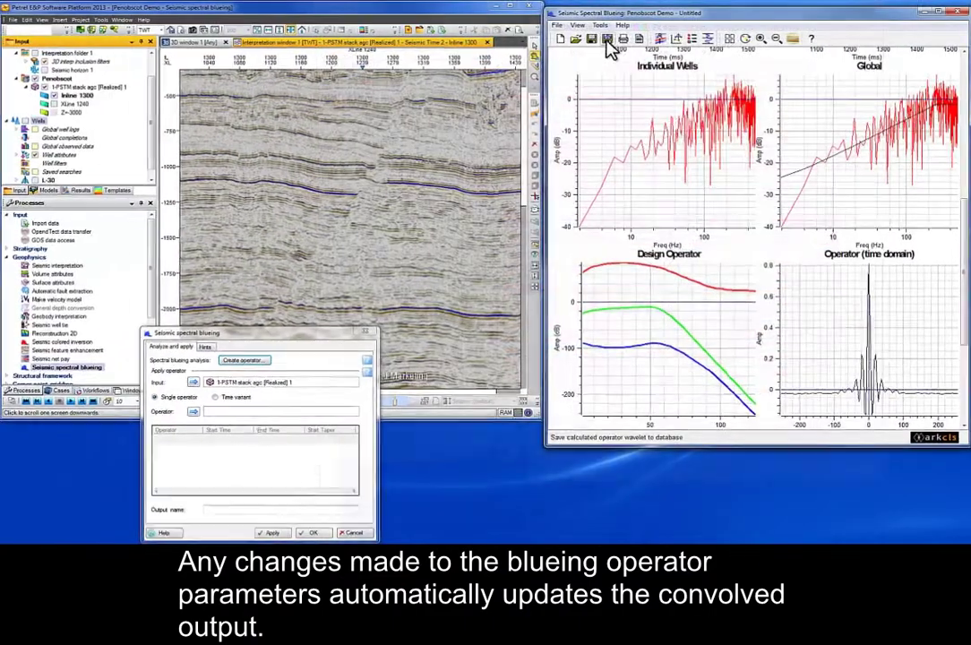
# Save the designed operator as 'ssb'.
pyautogui.click(606, 40)
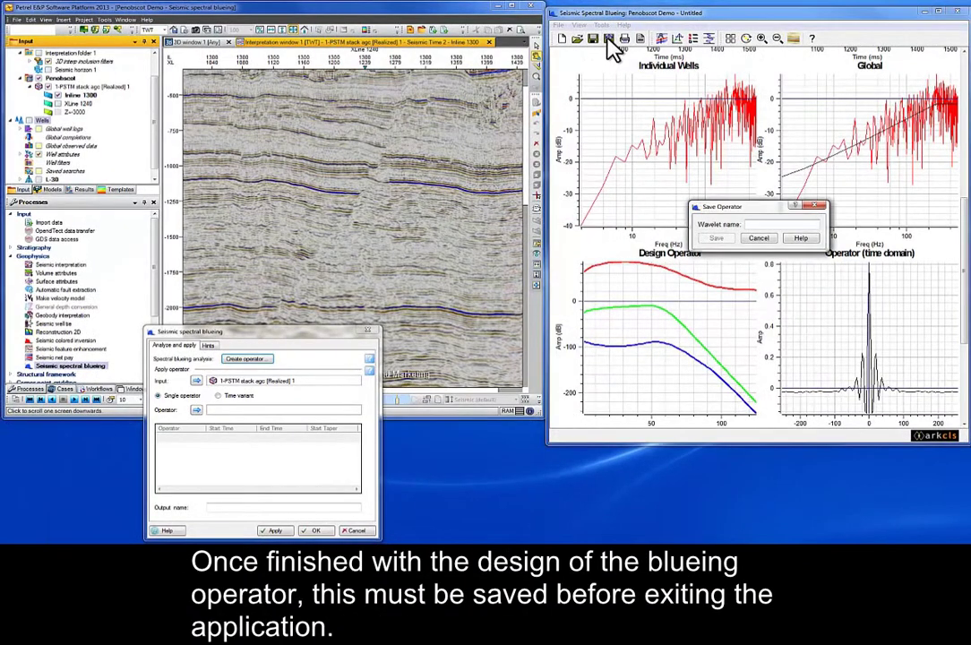
pyautogui.write('ssb')
pyautogui.press('Return')
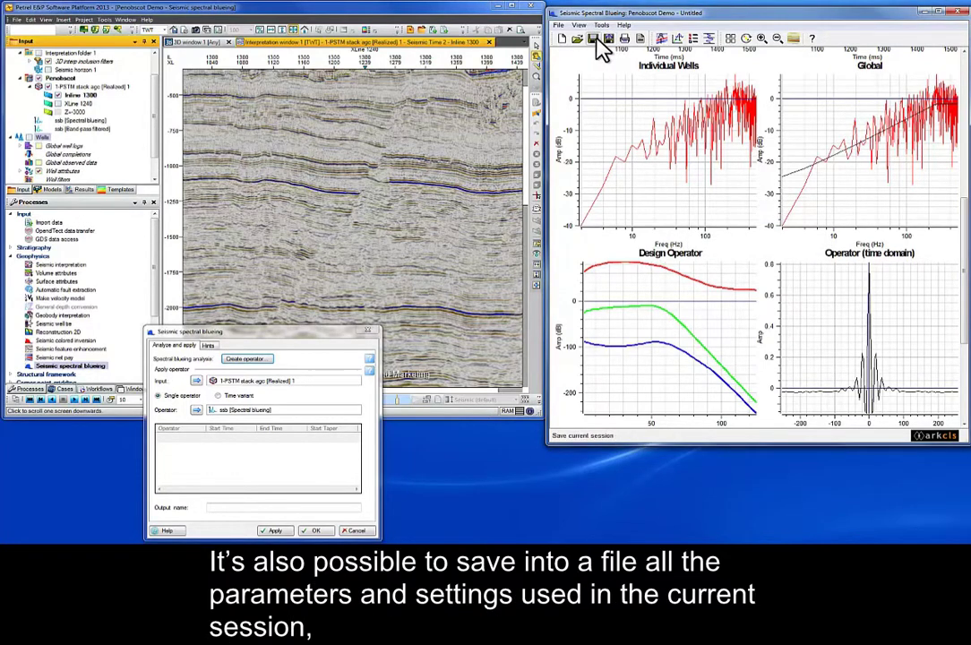
# Save the current session as 'blueing'.
pyautogui.click(594, 39)
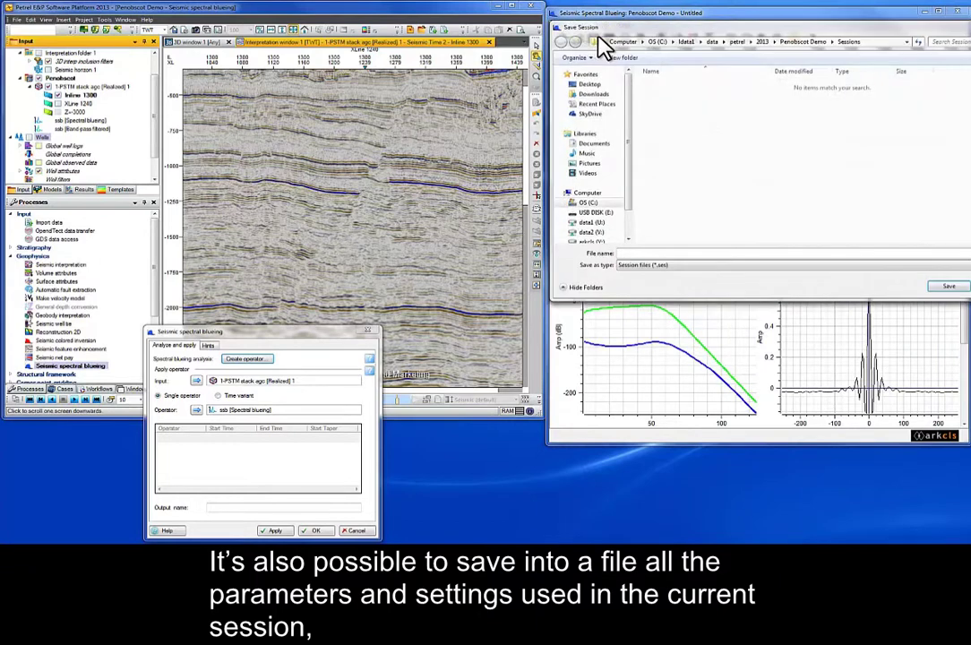
pyautogui.write('blueing')
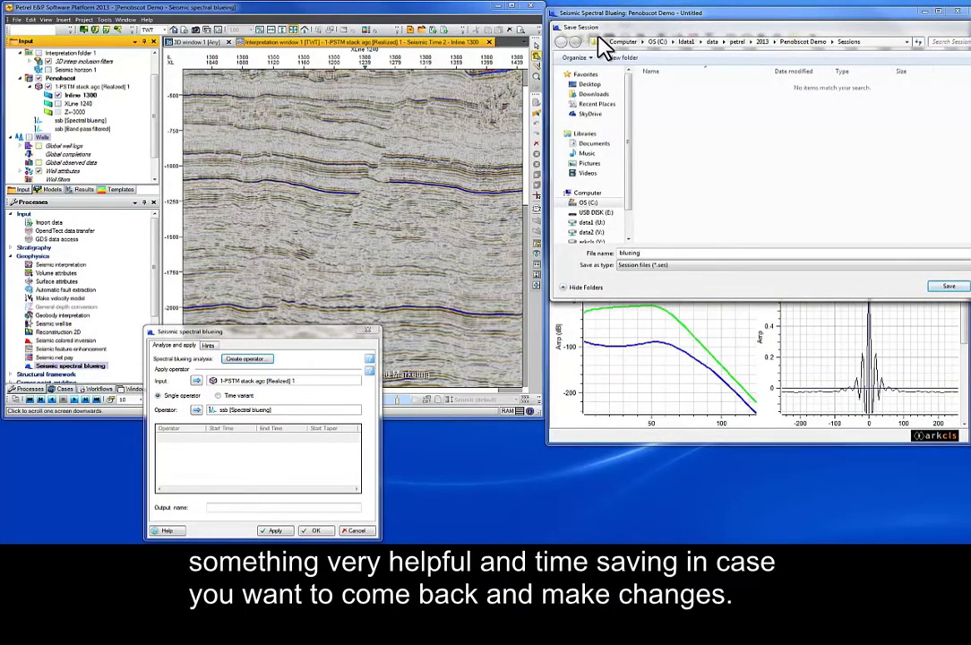
pyautogui.press('Return')
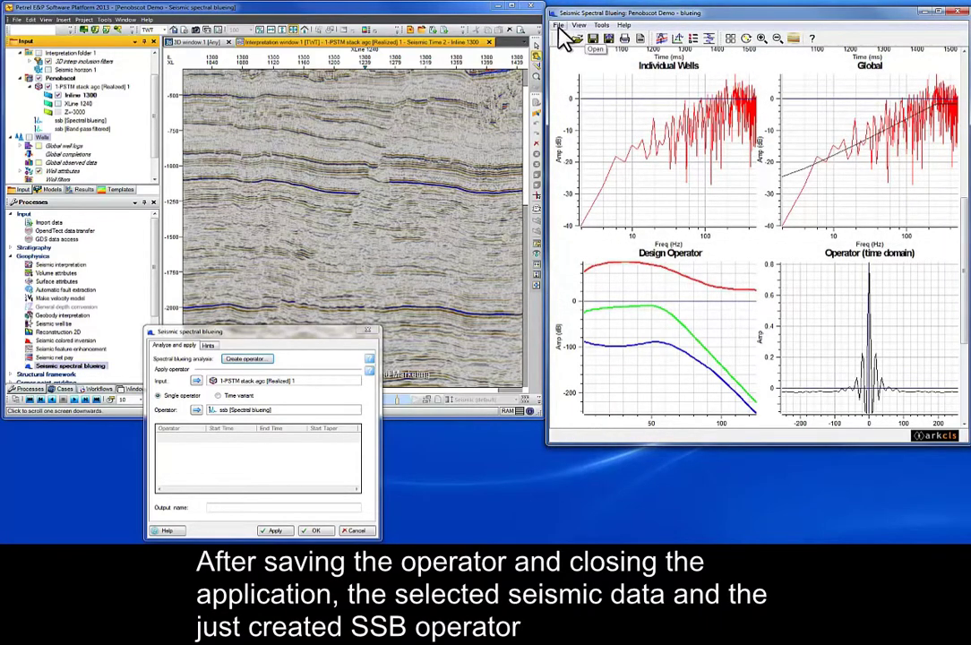
# Exit the plug-in and apply the ssb operator to 1-PSTM stack agc, outputting cube 'blueing'.
pyautogui.click(558, 25)
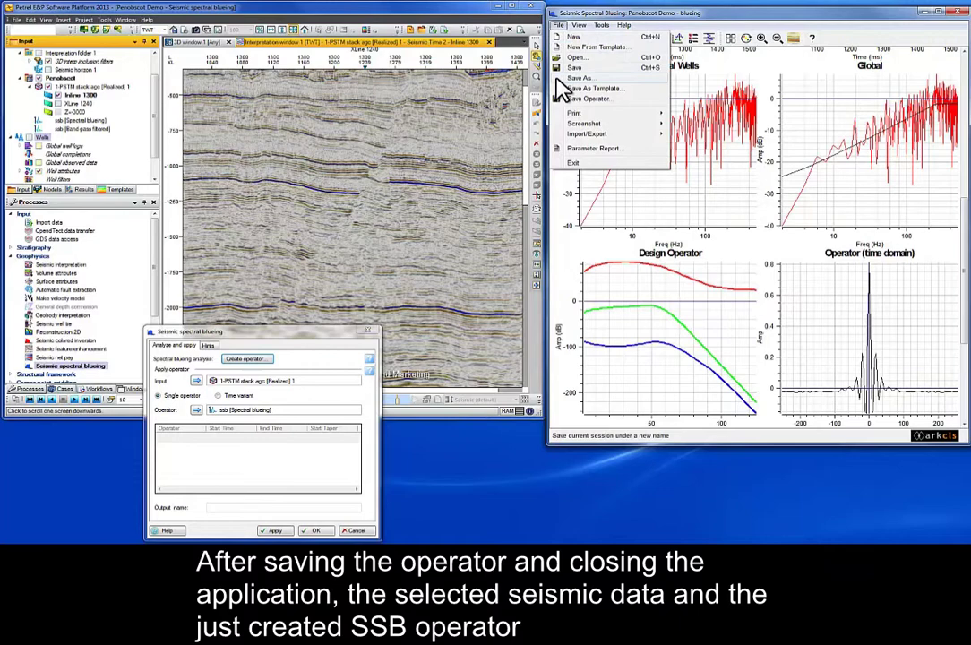
pyautogui.click(557, 164)
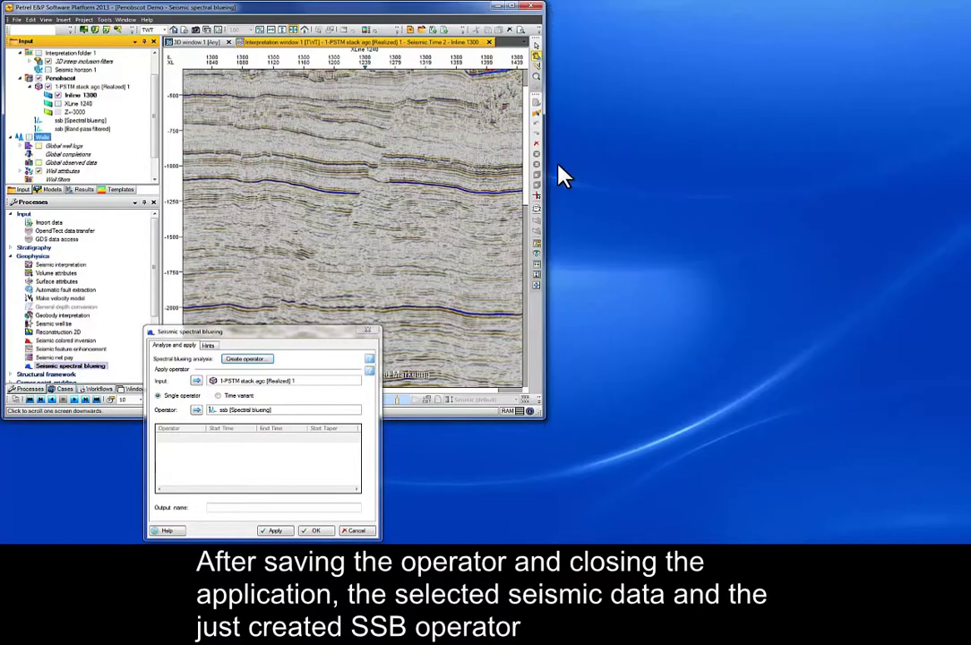
pyautogui.click(309, 507)
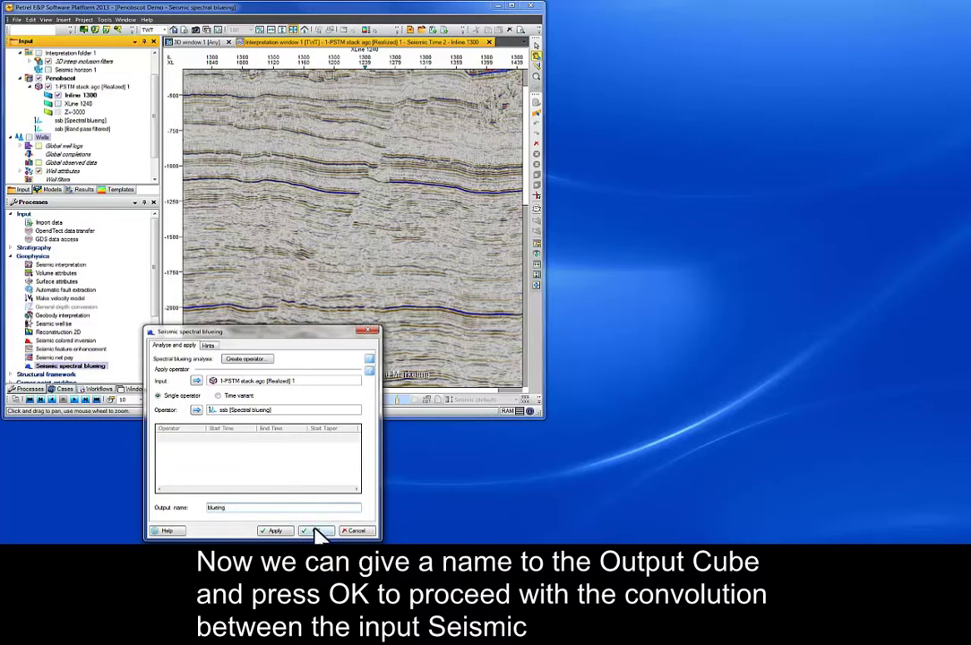
pyautogui.click(316, 531)
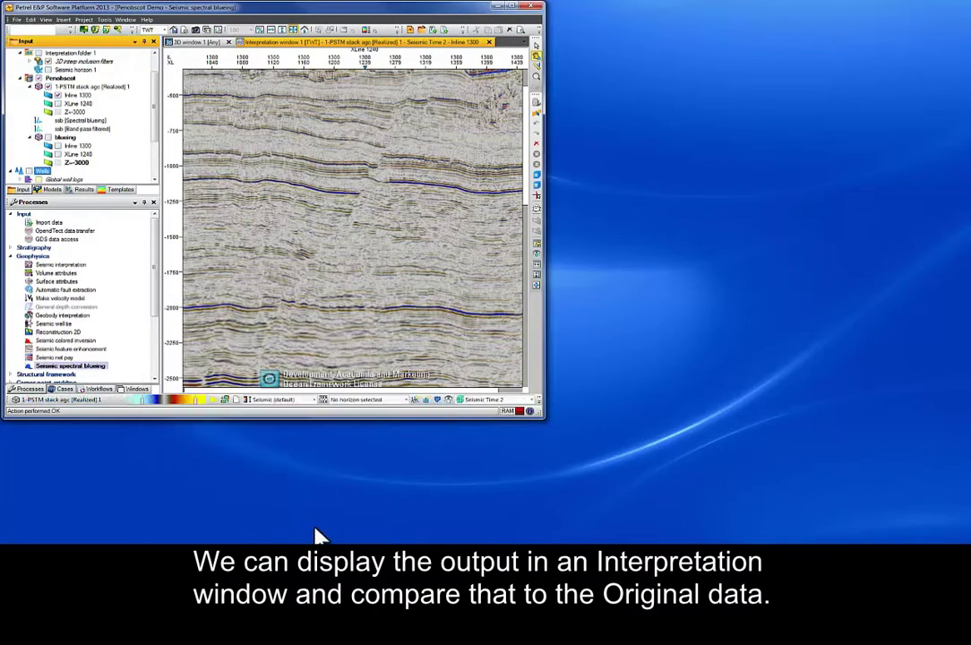
pyautogui.click(59, 139)
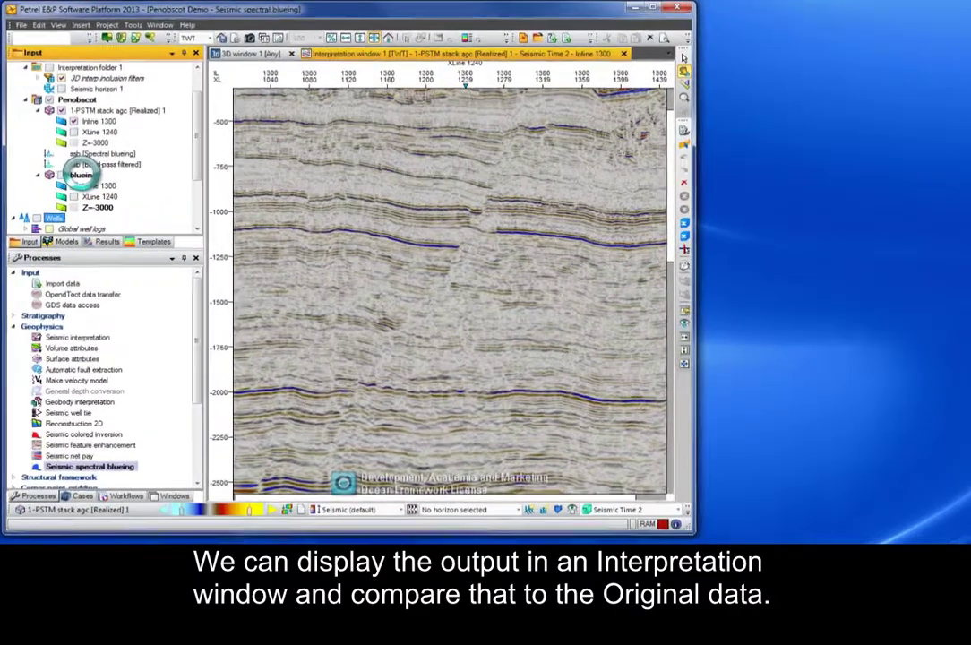
pyautogui.click(74, 186)
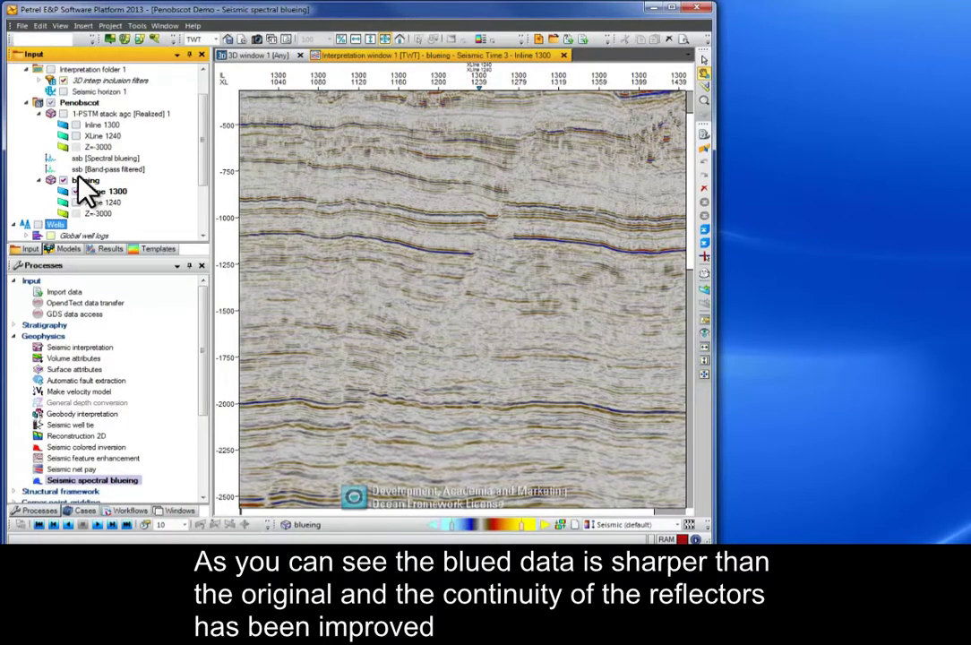
pyautogui.click(75, 125)
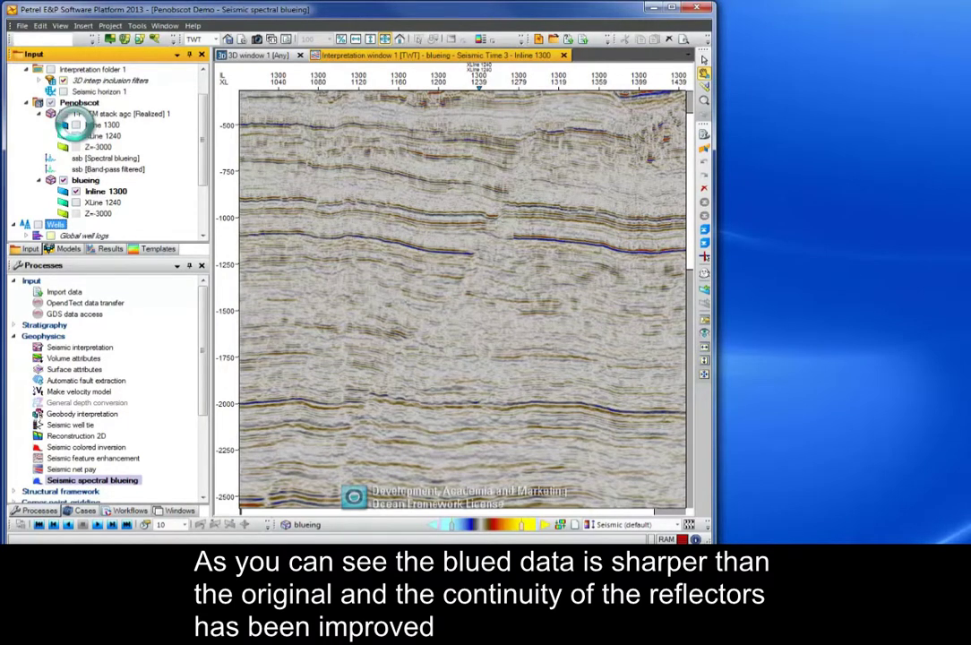